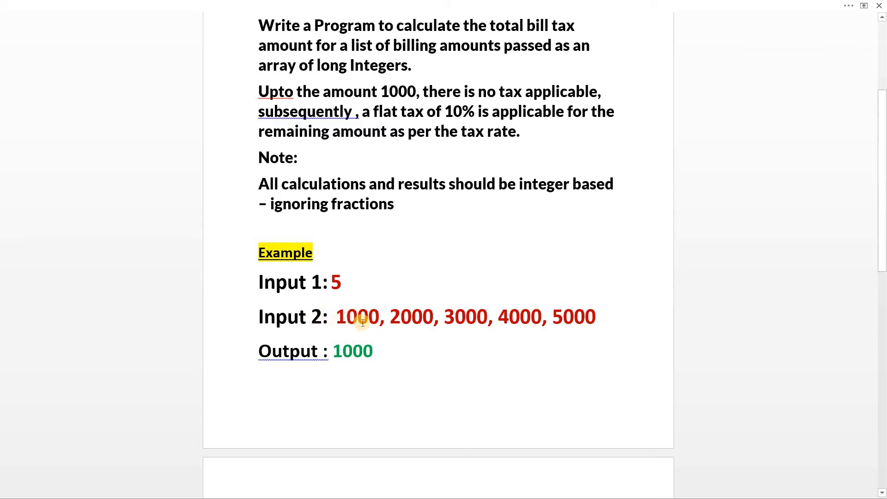
{"action": "scroll", "coordinate": [363, 321], "scroll_direction": "up", "scroll_amount": 1}
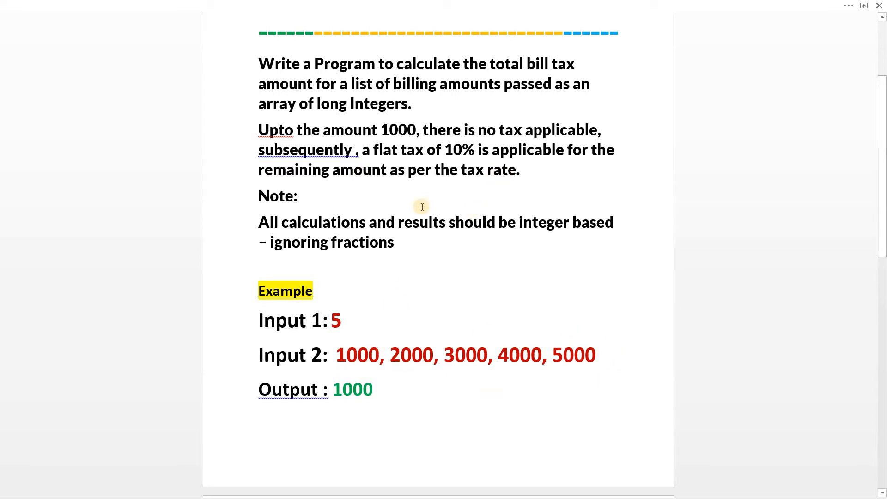
{"action": "scroll", "coordinate": [363, 315], "scroll_direction": "down", "scroll_amount": 3}
{"action": "type", "text": "000 = "}
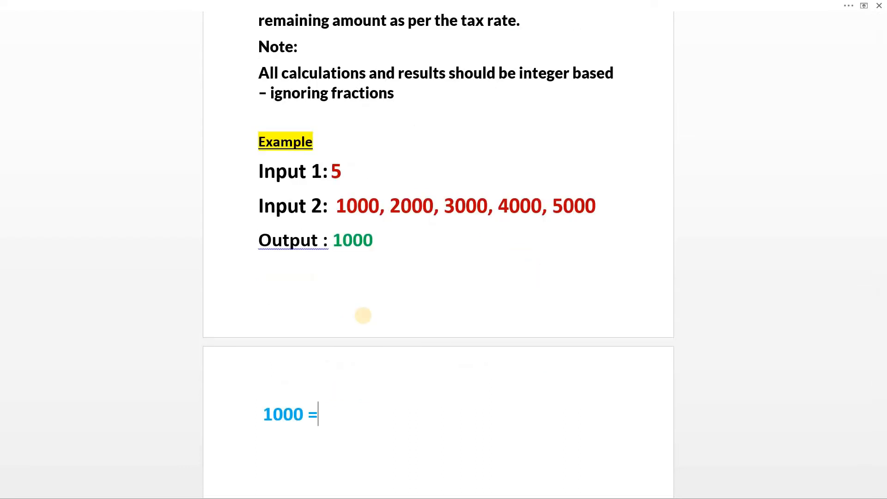
{"action": "type", "text": "0"}
- Write the worked lines '1000 = 0' and '10% of (2000-1000) =1000/10=100' on separate lines
{"action": "key", "text": "Return"}
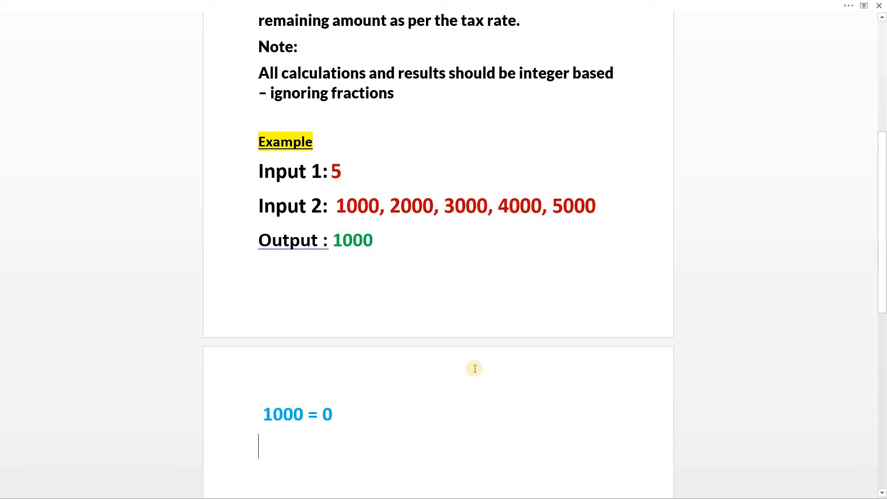
{"action": "type", "text": "10% of ()"}
{"action": "key", "text": "Left"}
{"action": "type", "text": "2000-1000"}
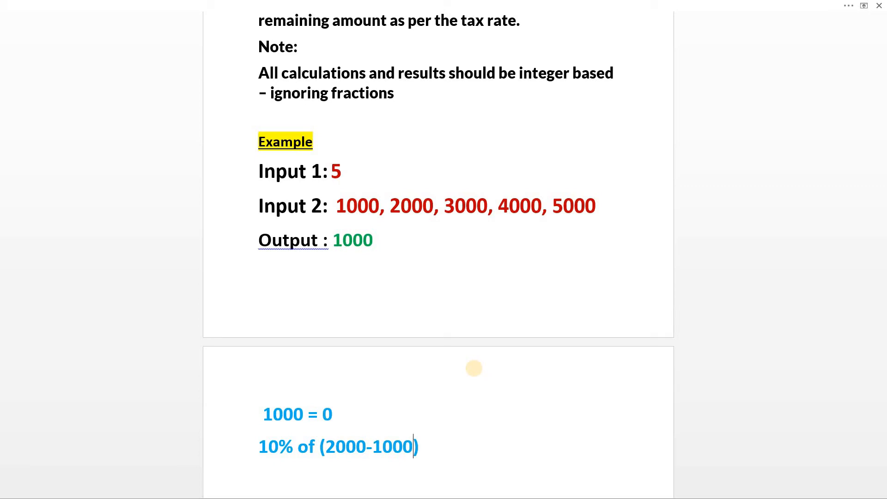
{"action": "key", "text": "Right"}
{"action": "type", "text": "=1000/10="}
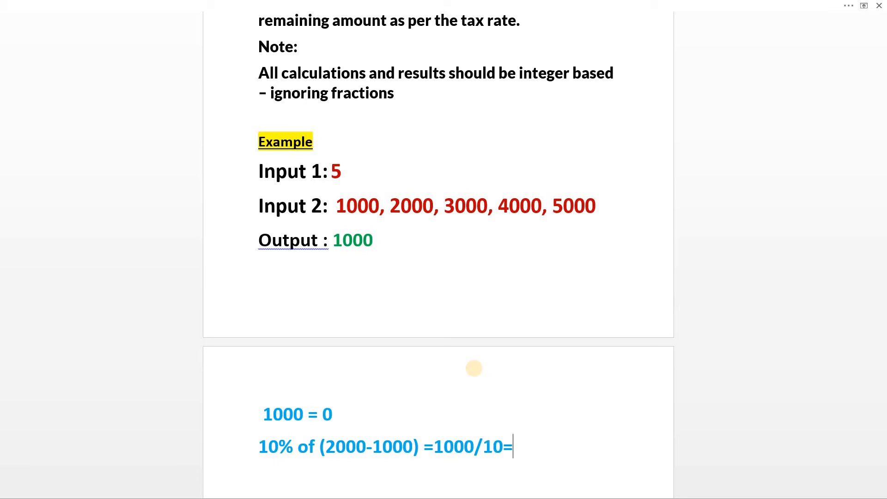
{"action": "type", "text": "100"}
{"action": "key", "text": "Return"}
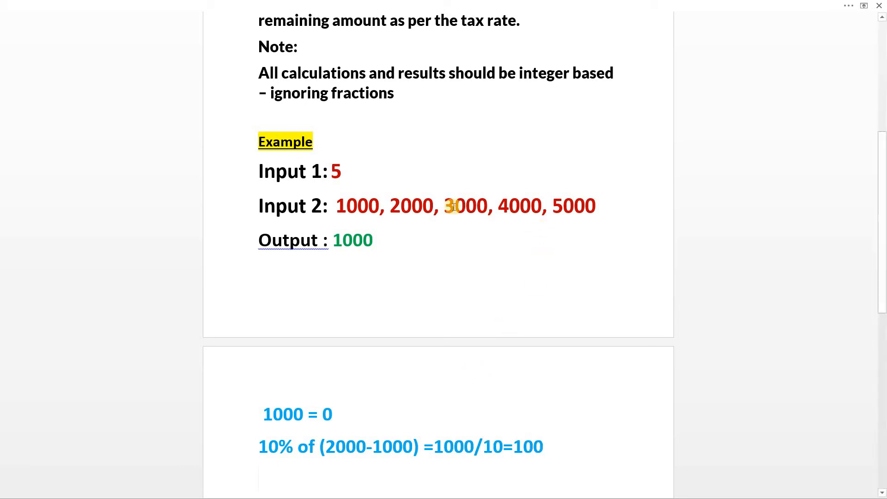
{"action": "left_click_drag", "start_coordinate": [882, 260], "coordinate": [882, 270]}
{"action": "type", "text": "10% "}
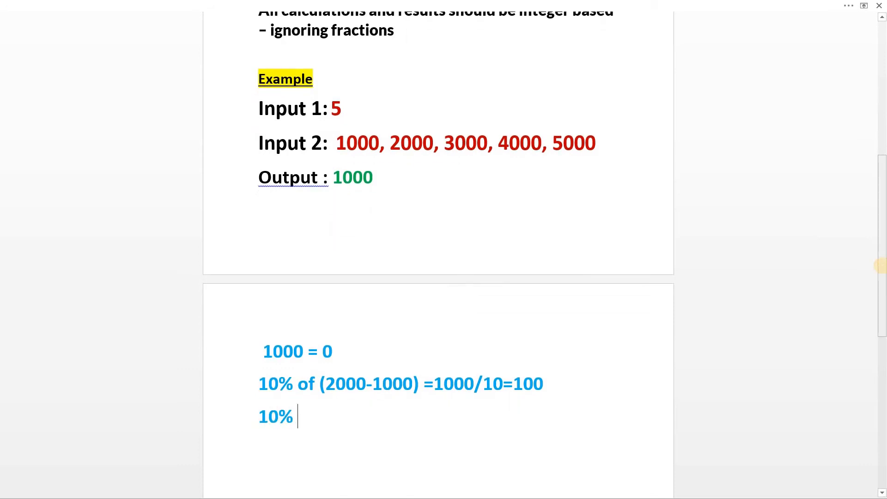
{"action": "type", "text": "of (3000"}
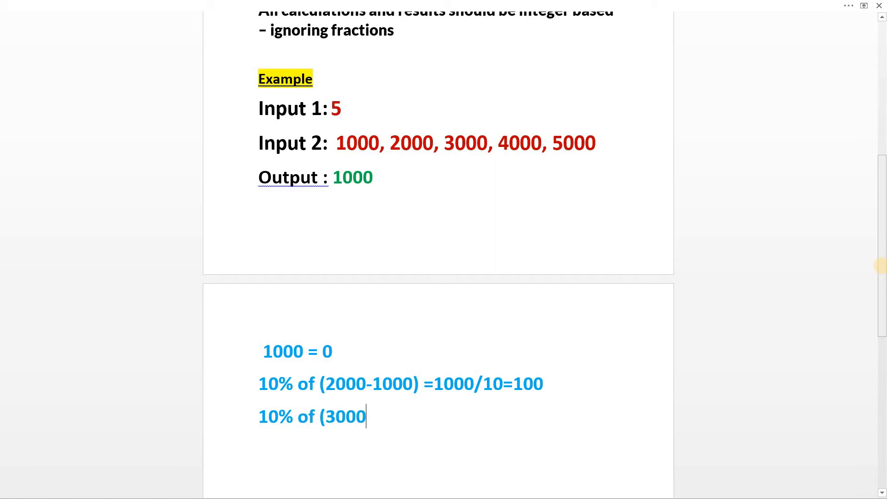
{"action": "type", "text": "-1000) =2000"}
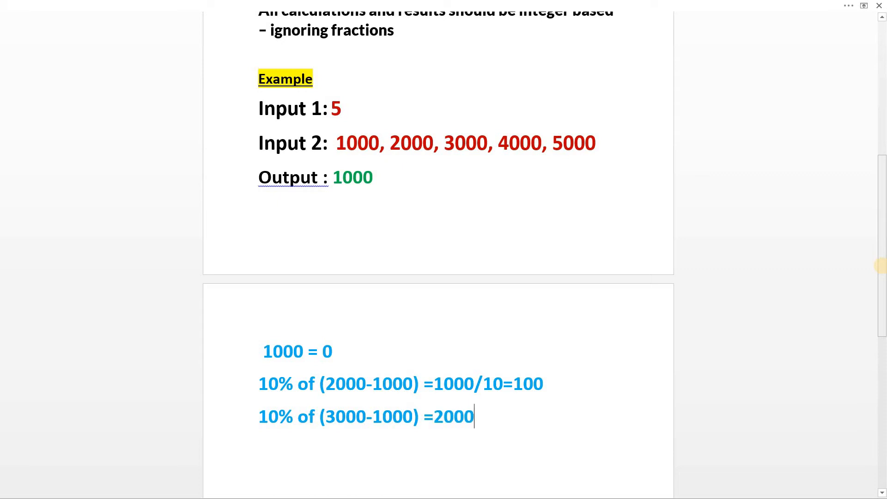
{"action": "type", "text": "/10=200"}
- Add '10% of (3000-1000) =2000/10=200', then the aligned values '=300' and '=400'
{"action": "key", "text": "Return"}
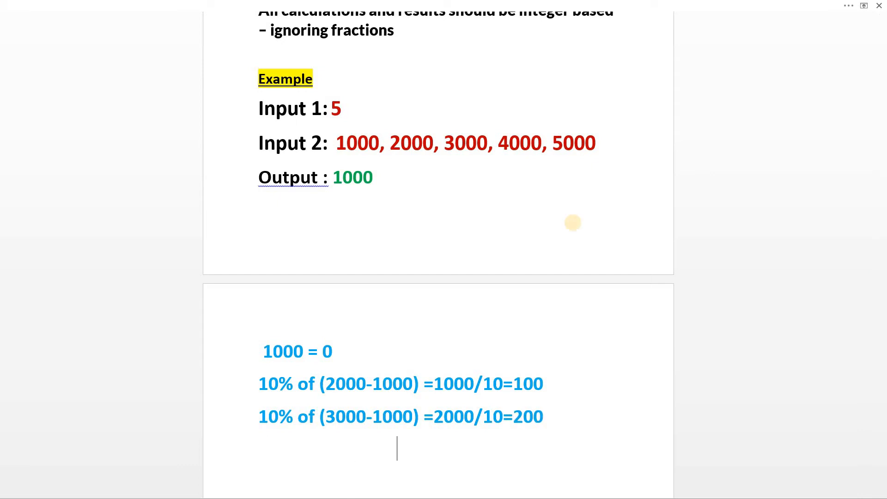
{"action": "type", "text": "=300"}
{"action": "key", "text": "Return"}
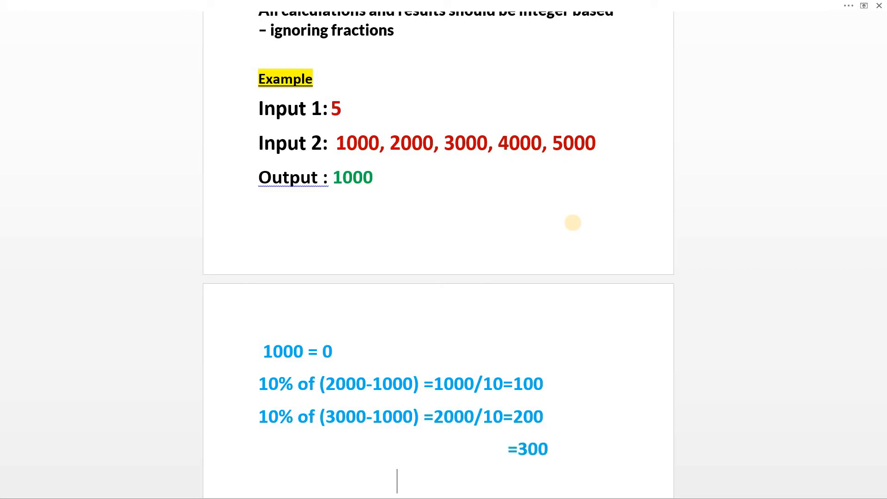
{"action": "key", "text": "BackSpace"}
{"action": "type", "text": "=400"}
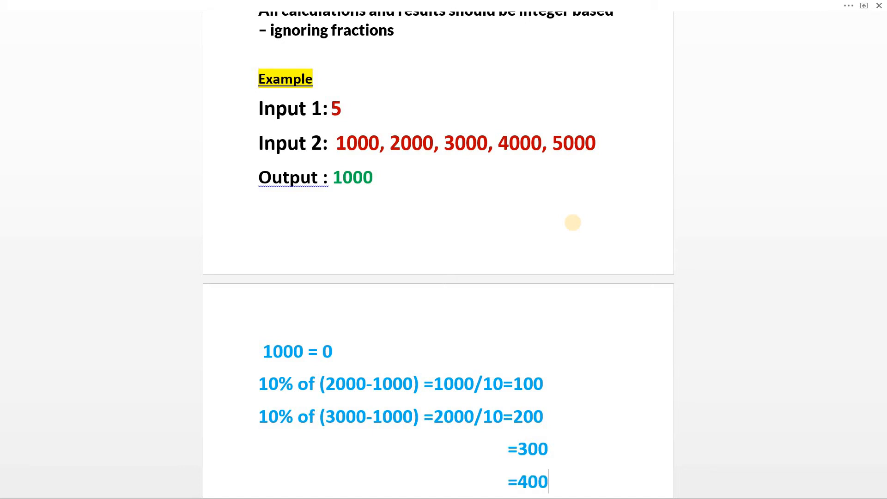
- Add a dashed separator line and the total '1000' beneath the tax values
{"action": "key", "text": "Return"}
{"action": "type", "text": "------------------------------------------------"}
{"action": "key", "text": "Return"}
{"action": "key", "text": "Tab"}
{"action": "type", "text": "1000"}
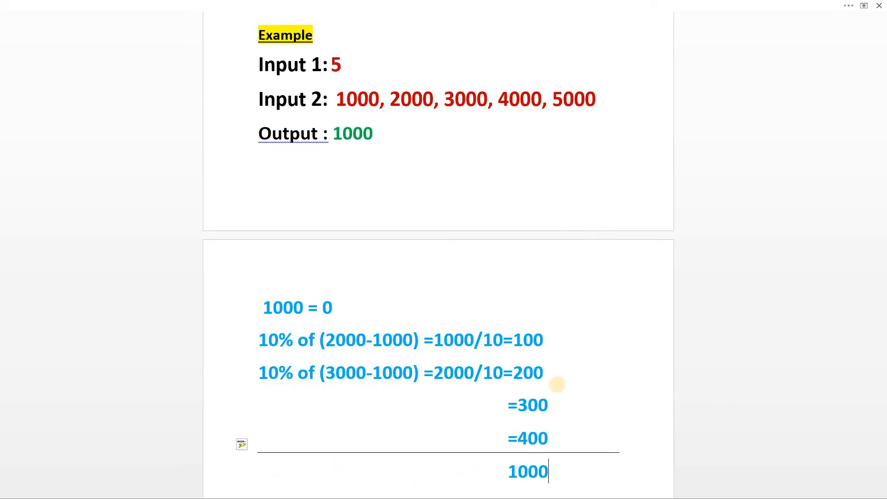
{"action": "type", "text": "0"}
{"action": "key", "text": "BackSpace"}
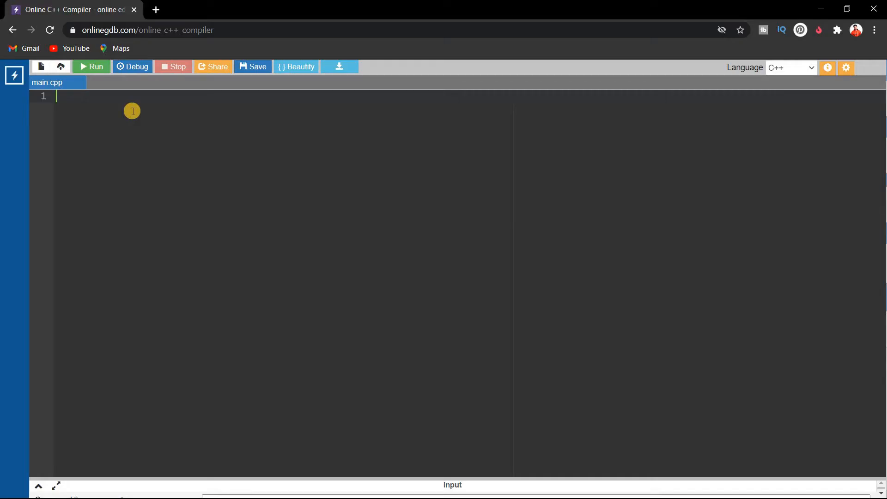
{"action": "type", "text": "#in"}
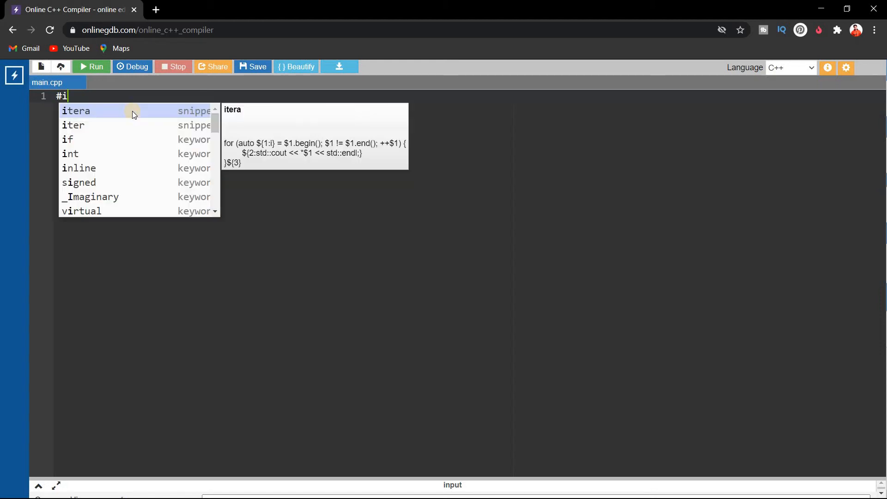
{"action": "type", "text": "clude<iostream>"}
- Write the include line, using namespace std, and the main function header with its body opened
{"action": "key", "text": "End"}
{"action": "key", "text": "Return"}
{"action": "type", "text": "usin"}
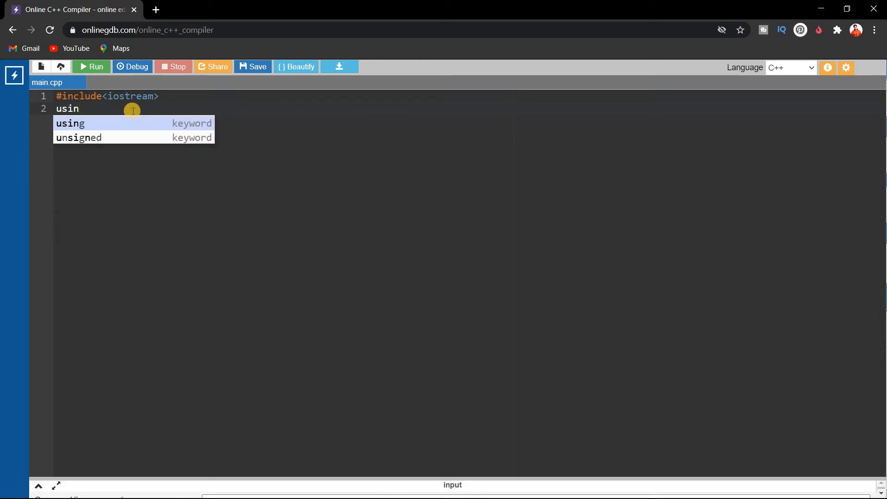
{"action": "type", "text": "g namespace s"}
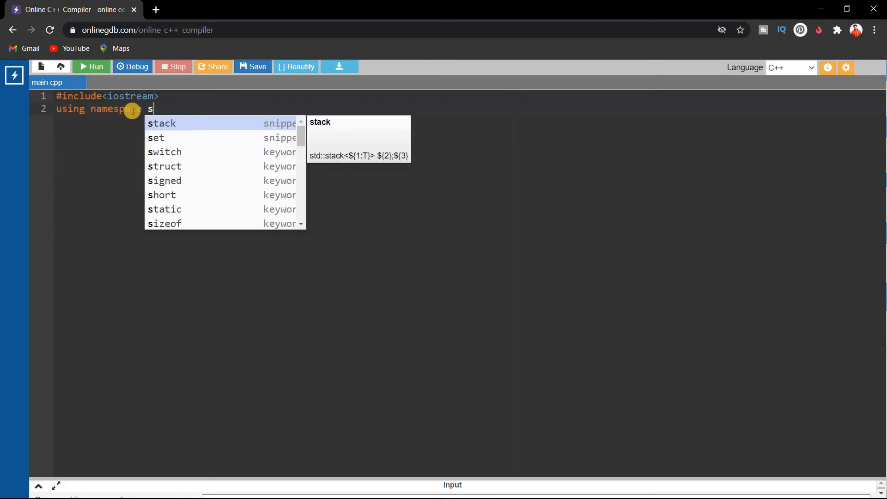
{"action": "type", "text": "td;"}
{"action": "key", "text": "Return"}
{"action": "type", "text": "int main()"}
{"action": "key", "text": "Return"}
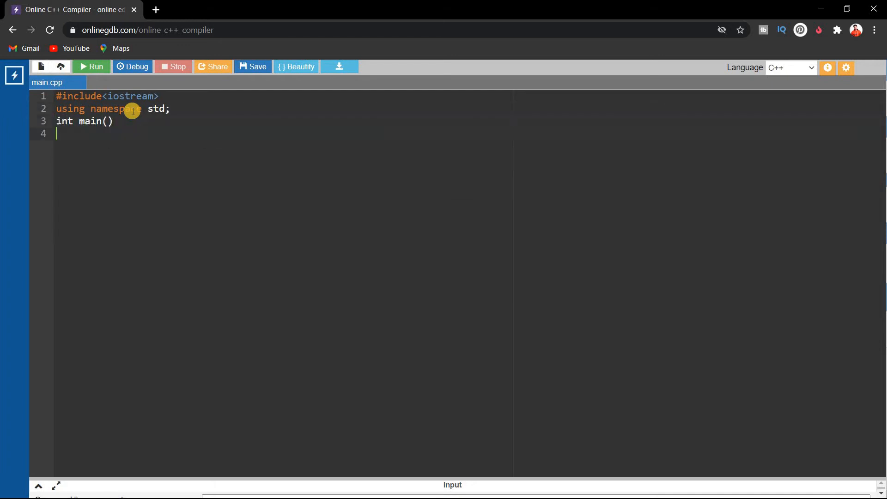
{"action": "type", "text": "{"}
{"action": "key", "text": "Return"}
{"action": "type", "text": "int "}
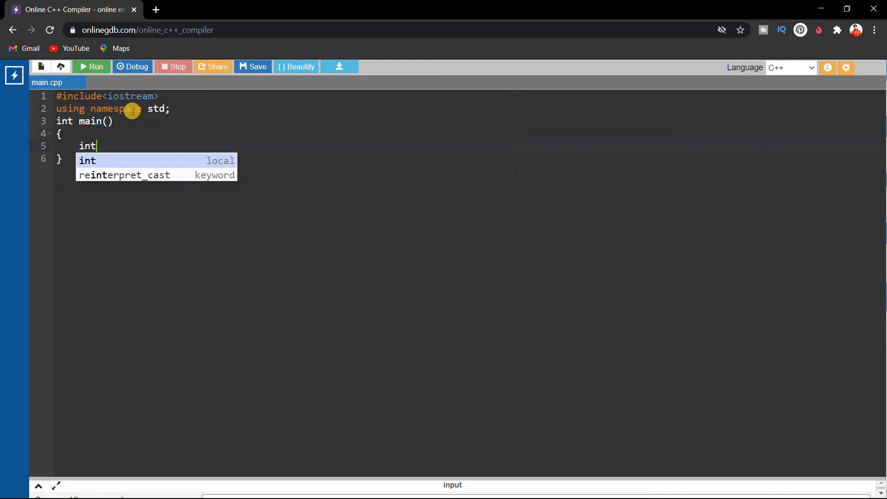
{"action": "type", "text": "n="}
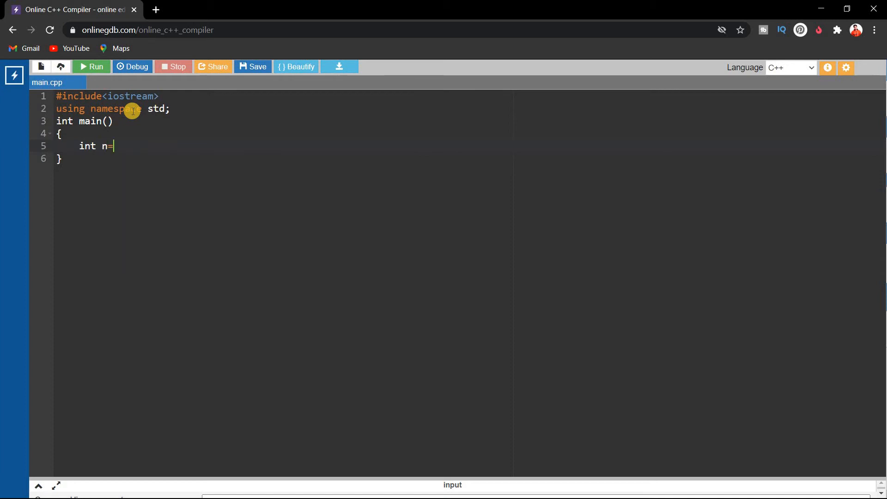
{"action": "type", "text": "5;"}
- Declare int n=5 and the array a[]={1000,2000,3000,4000,5000} inside main
{"action": "key", "text": "Return"}
{"action": "type", "text": "int "}
{"action": "type", "text": "a[]={};"}
{"action": "key", "text": "Left"}
{"action": "key", "text": "Left"}
{"action": "type", "text": "1000,2000"}
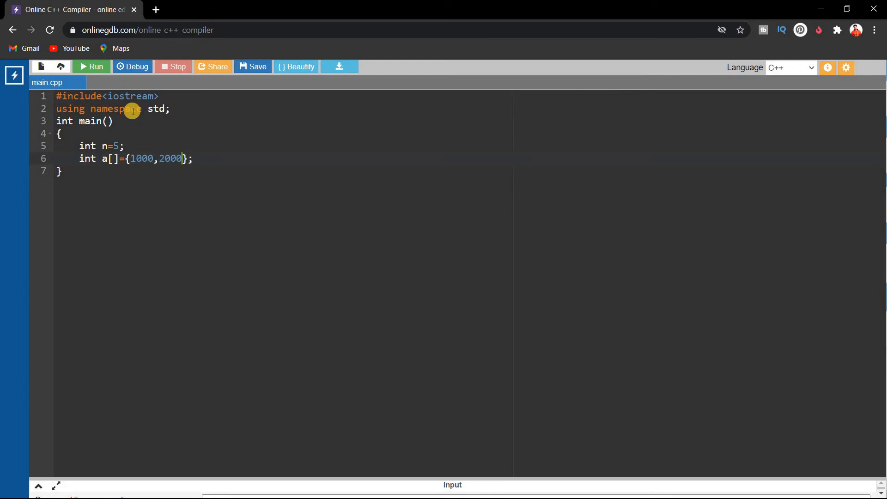
{"action": "type", "text": ",3000,4000,5000"}
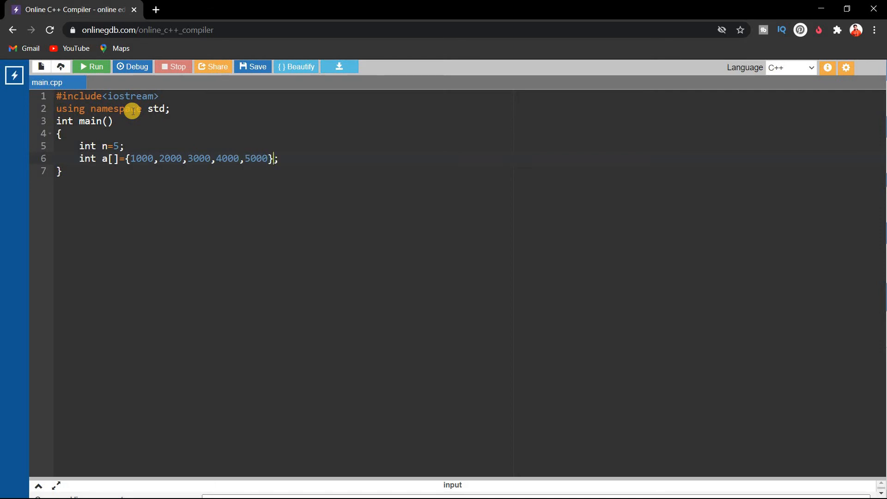
- Start a for(int i=0;i<n;i++) loop below the array with an indented body
{"action": "key", "text": "End"}
{"action": "key", "text": "Return"}
{"action": "type", "text": "for("}
{"action": "type", "text": "int i=0;i<n;i++"}
{"action": "key", "text": "Return"}
{"action": "type", "text": "{"}
{"action": "key", "text": "Return"}
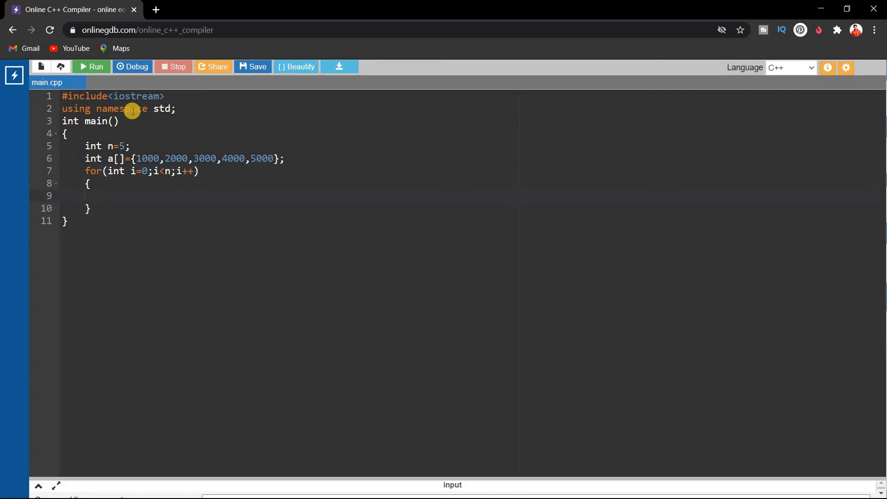
{"action": "type", "text": "res"}
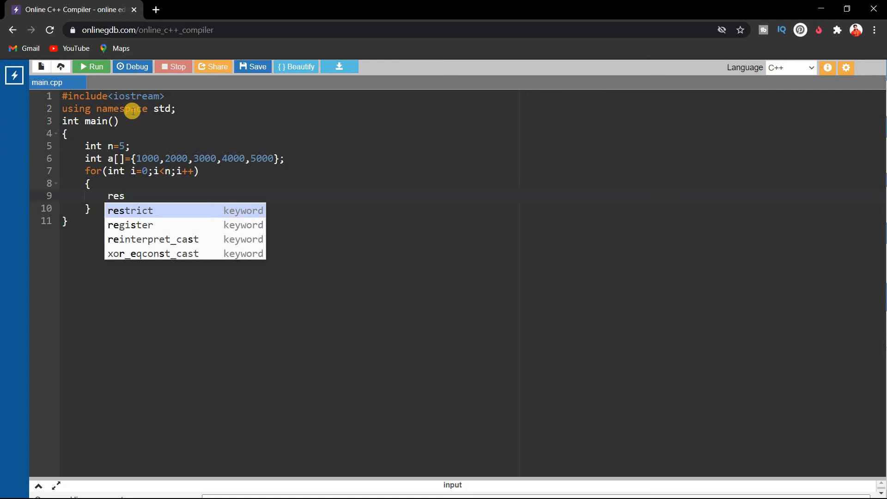
{"action": "type", "text": "="}
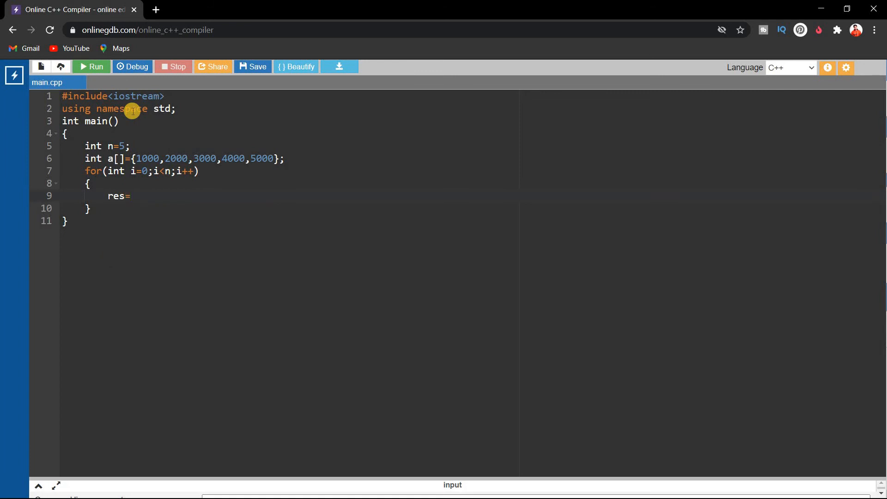
{"action": "type", "text": "res+"}
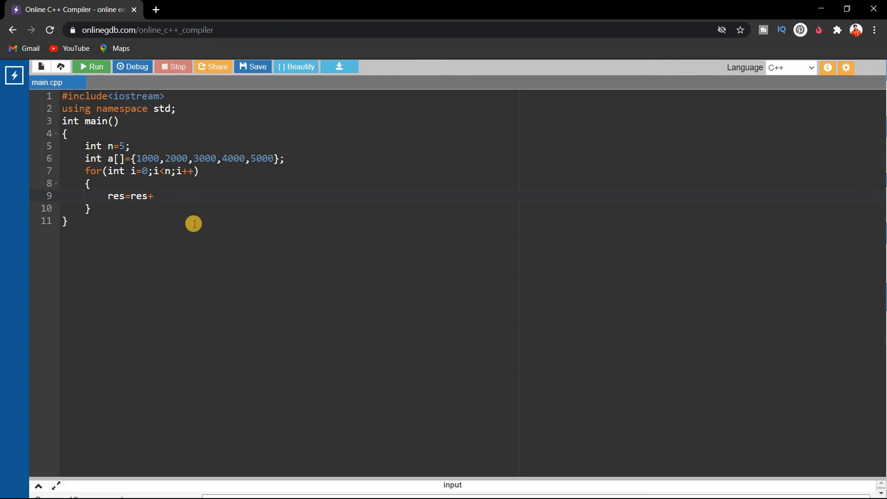
{"action": "type", "text": "(a"}
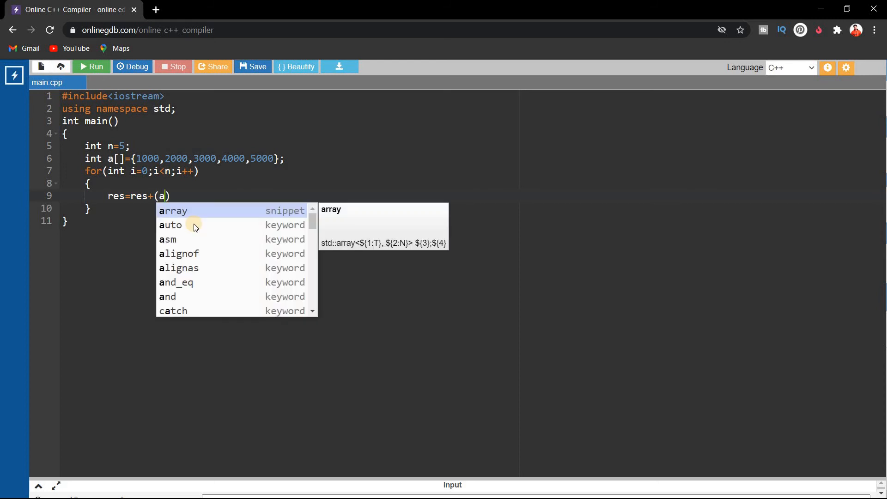
{"action": "type", "text": "[i"}
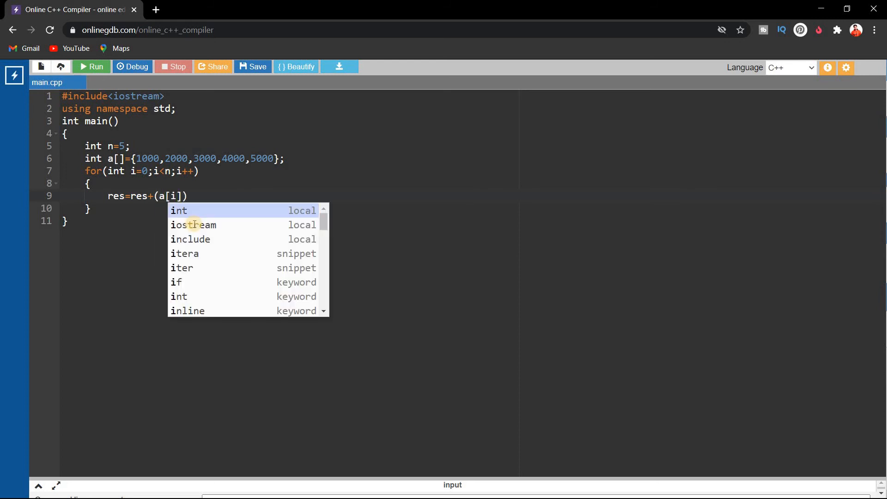
{"action": "type", "text": "]-"}
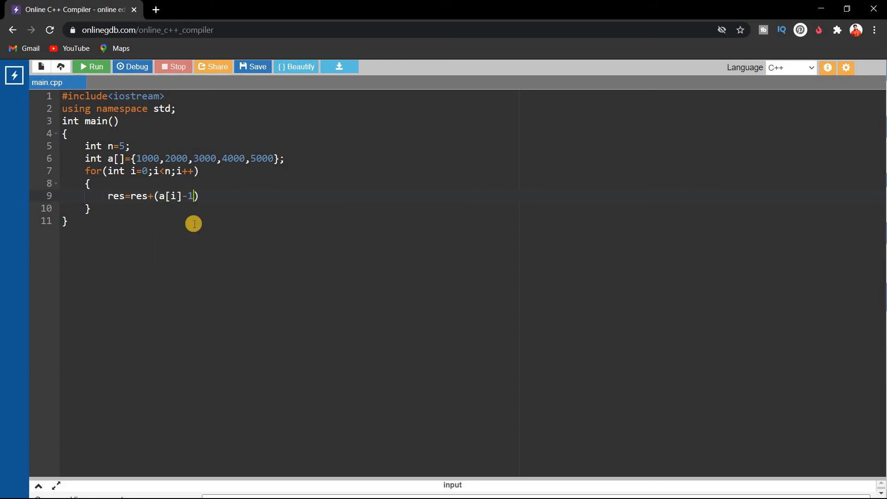
{"action": "type", "text": "1000)"}
{"action": "type", "text": "*"}
{"action": "type", "text": "10%"}
- Write res=res+((a[i]-1000)*0.1) in the loop with a // 10/100 comment, replacing the 10% form
{"action": "key", "text": "BackSpace"}
{"action": "key", "text": "BackSpace"}
{"action": "key", "text": "BackSpace"}
{"action": "type", "text": "0.1("}
{"action": "key", "text": "End"}
{"action": "type", "text": ") // 10/10"}
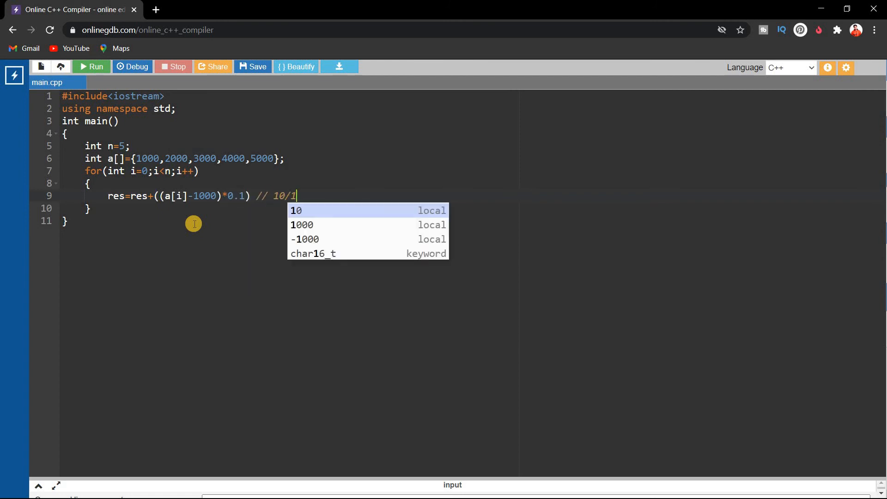
{"action": "type", "text": "0"}
{"action": "key", "text": "Escape"}
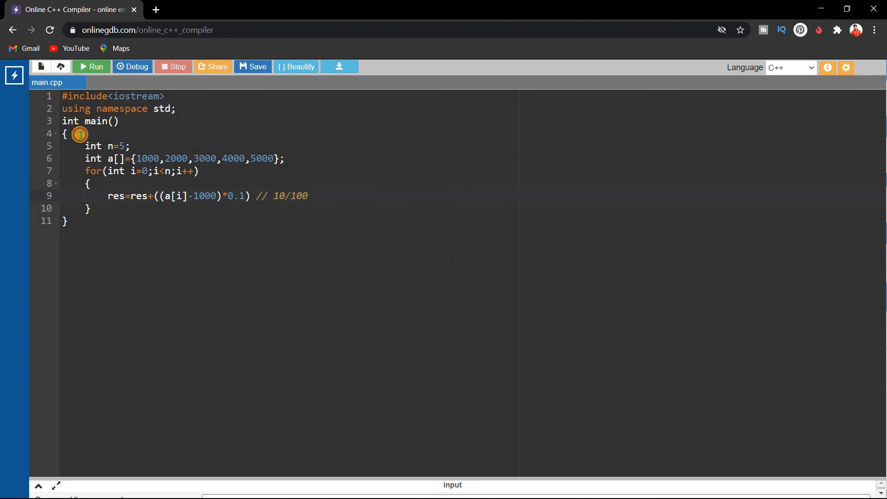
- Declare int res=0 at the top of main, print res after the loop, and run with F9
{"action": "left_click", "coordinate": [80, 133]}
{"action": "key", "text": "Return"}
{"action": "type", "text": "int res=0;"}
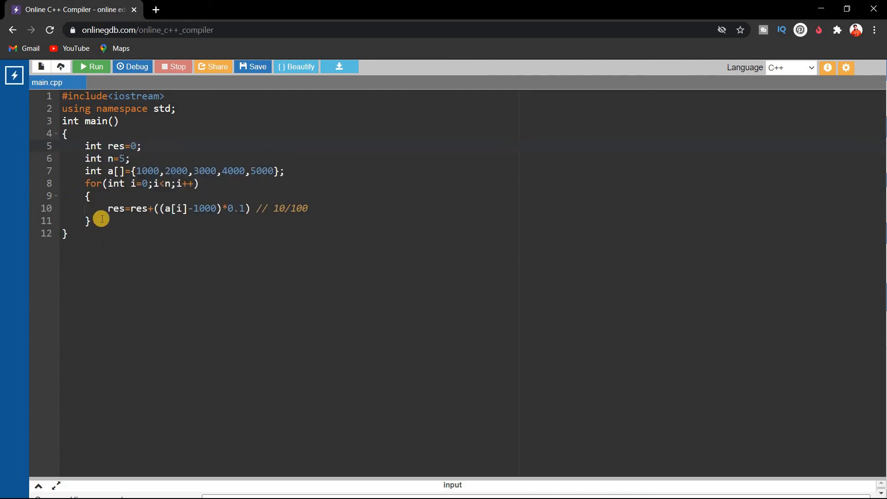
{"action": "left_click", "coordinate": [102, 222]}
{"action": "key", "text": "Return"}
{"action": "type", "text": "cout<<re"}
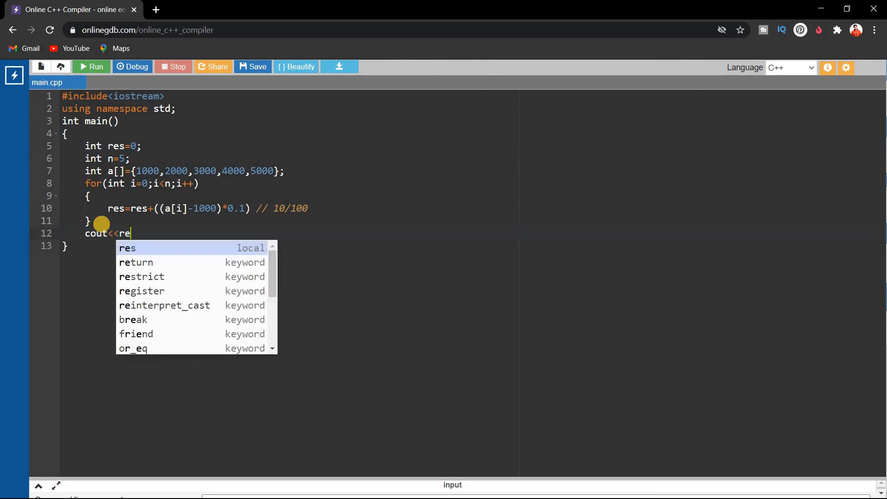
{"action": "type", "text": "s;"}
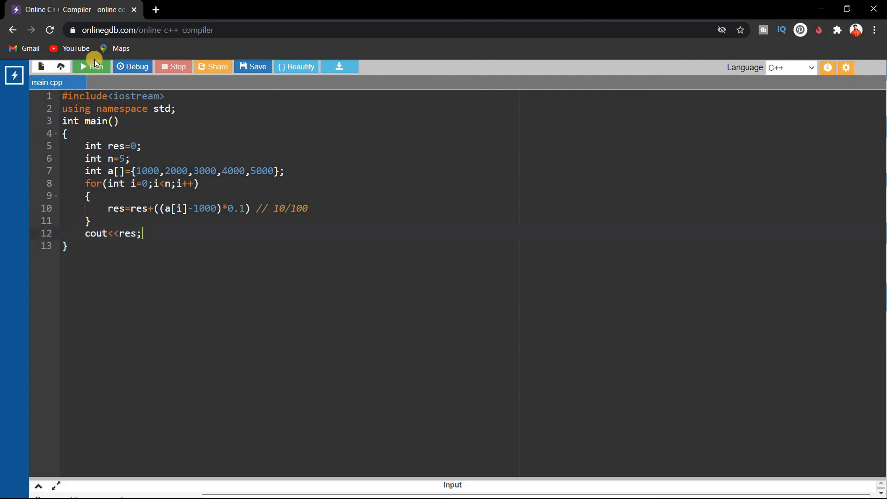
{"action": "key", "text": "F9"}
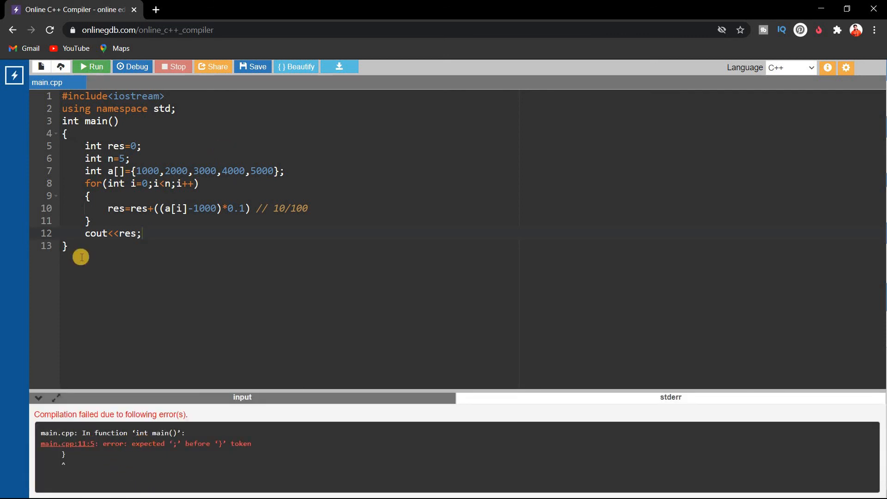
- Add the missing semicolon after 0.1) on line 10 and rerun so the program prints 1000
{"action": "left_click", "coordinate": [250, 208]}
{"action": "type", "text": ";"}
{"action": "left_click", "coordinate": [92, 66]}
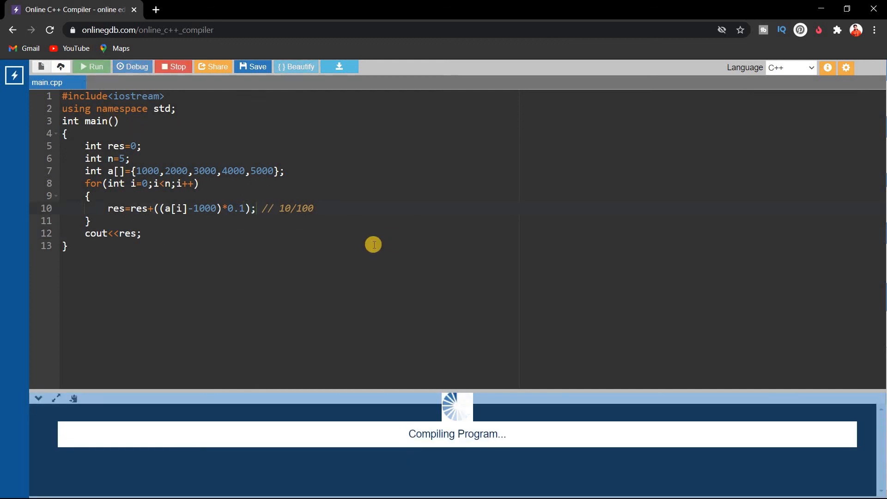